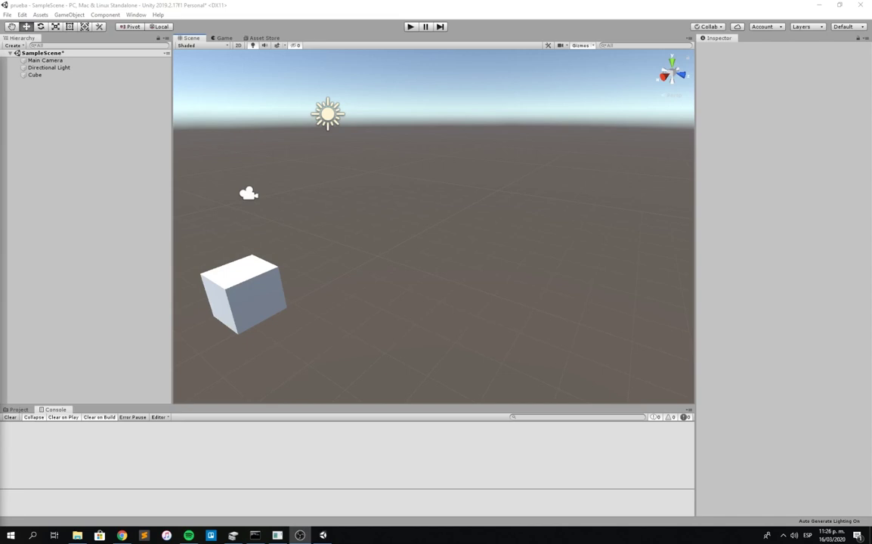
Slide the original Cube along X toward the middle of the scene.
click(56, 137)
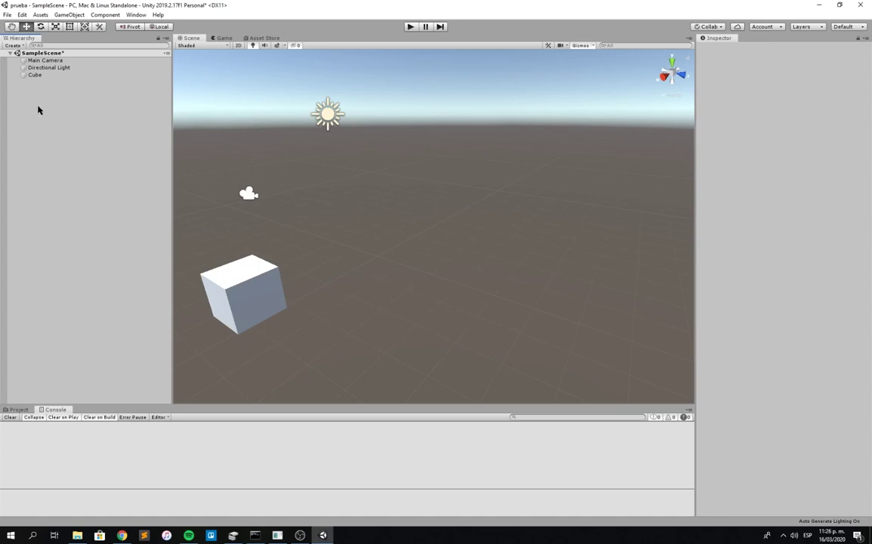
click(45, 78)
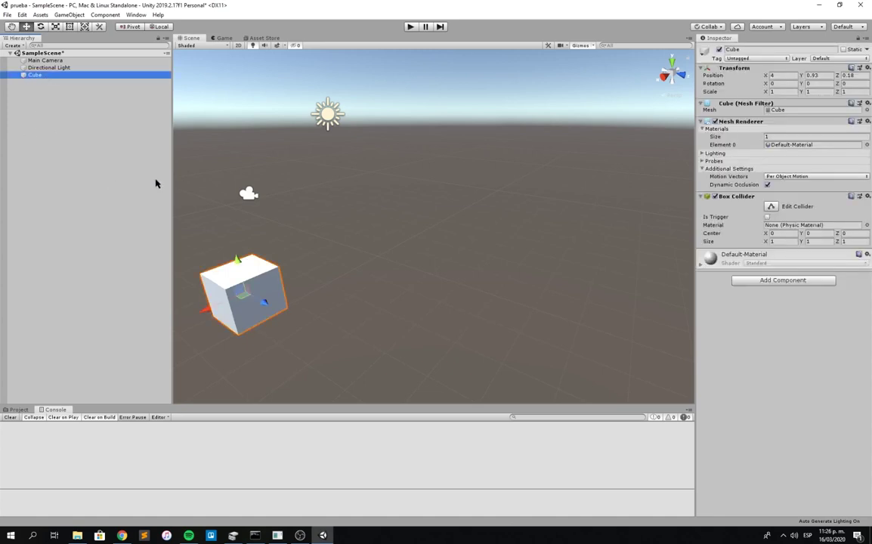
drag(264, 302, 347, 284)
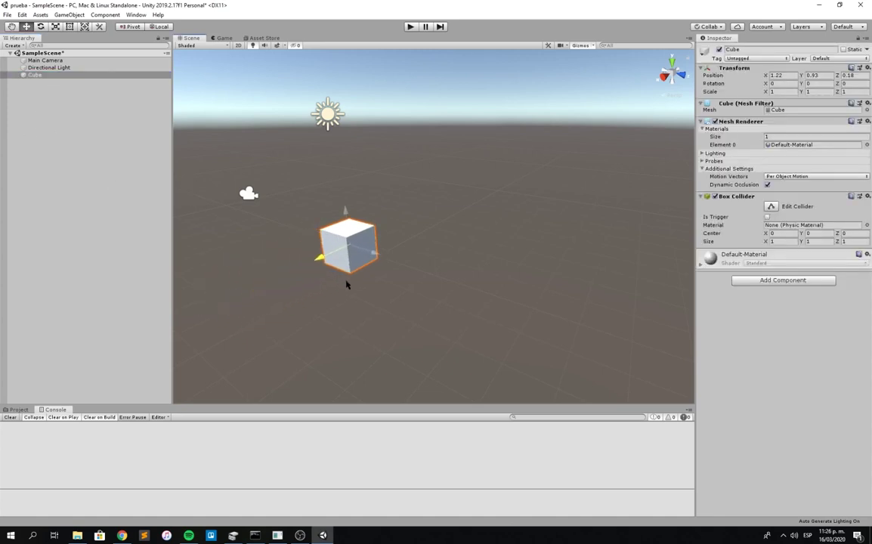
Add three new cubes and a Sphere to the scene through the Hierarchy's 3D Object menu.
right_click(65, 76)
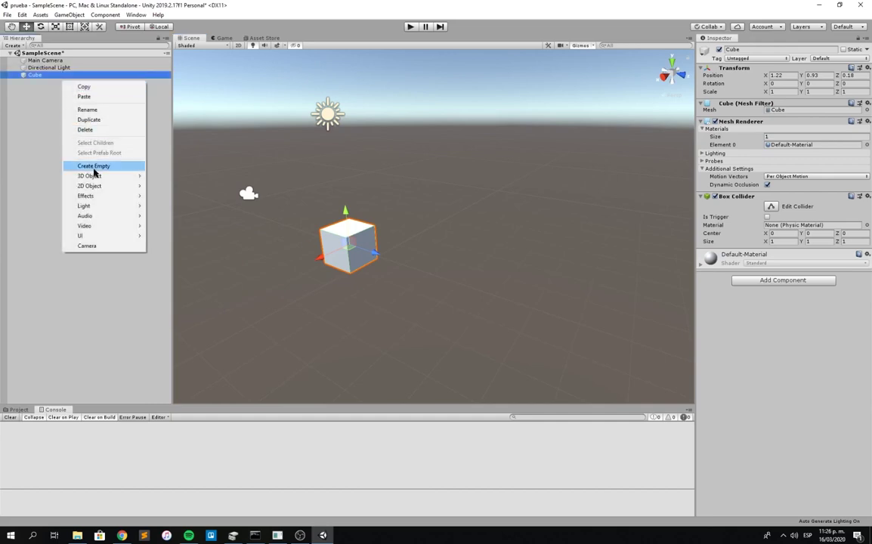
mouse_move(89, 176)
click(157, 175)
right_click(85, 155)
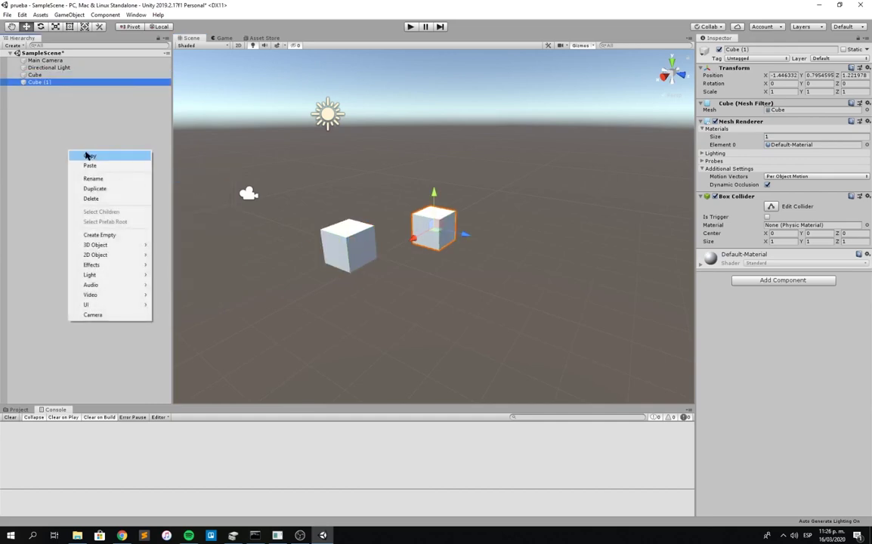
mouse_move(109, 241)
click(170, 244)
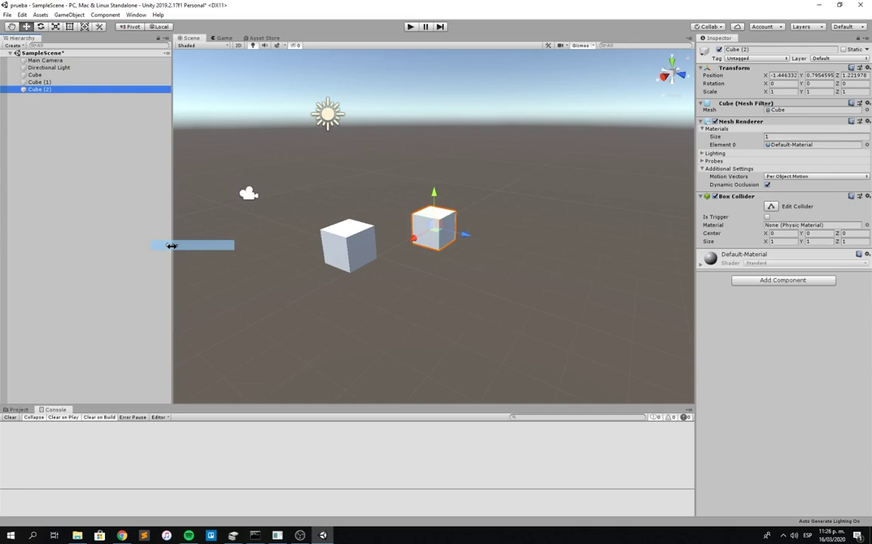
right_click(53, 160)
mouse_move(78, 253)
click(150, 257)
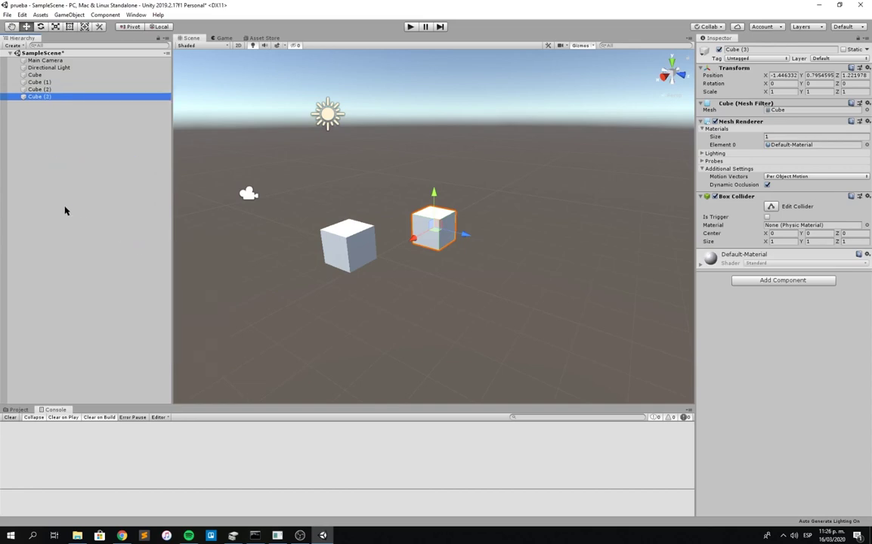
right_click(65, 211)
mouse_move(121, 312)
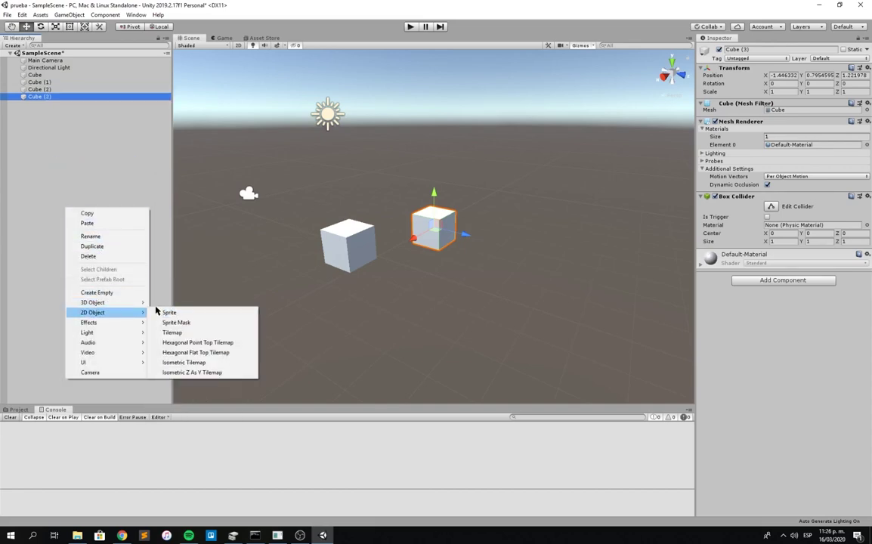
click(165, 313)
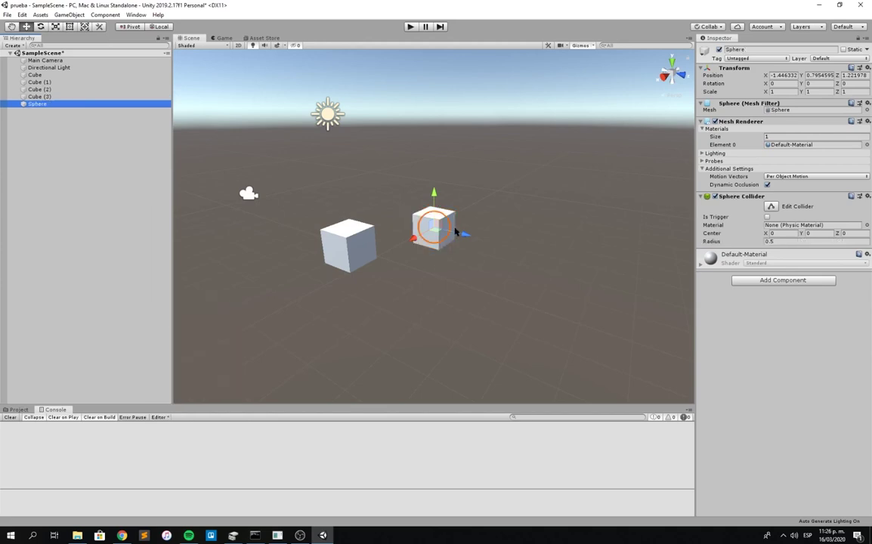
Move the Sphere to the right of the cubes and Cube (3) to the front-left.
drag(463, 235, 574, 254)
click(68, 97)
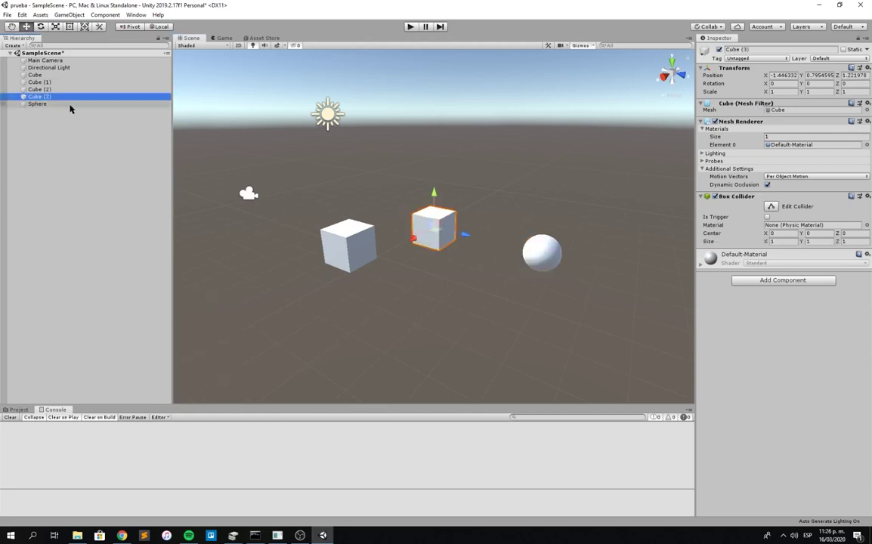
drag(415, 244, 331, 277)
click(415, 221)
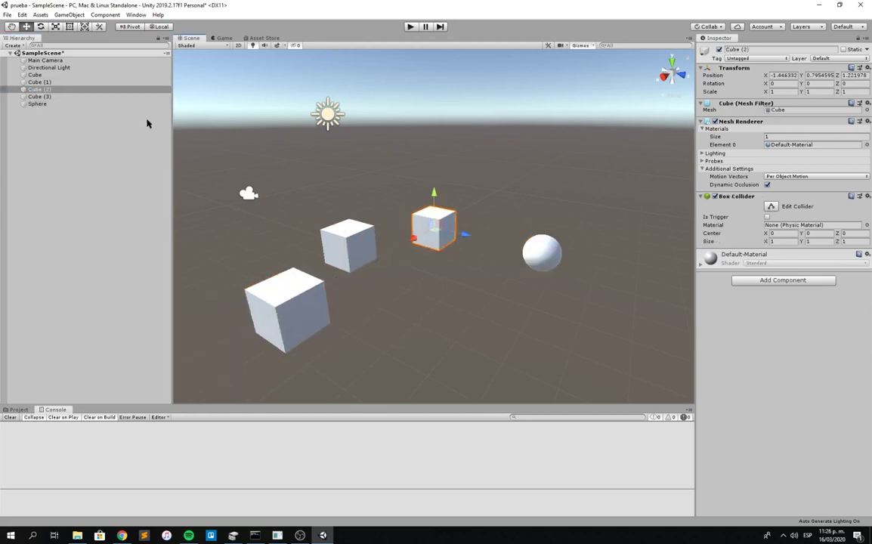
Drag Cube (2) along X to about 1.66 so it no longer hides the other cube.
drag(425, 242, 369, 280)
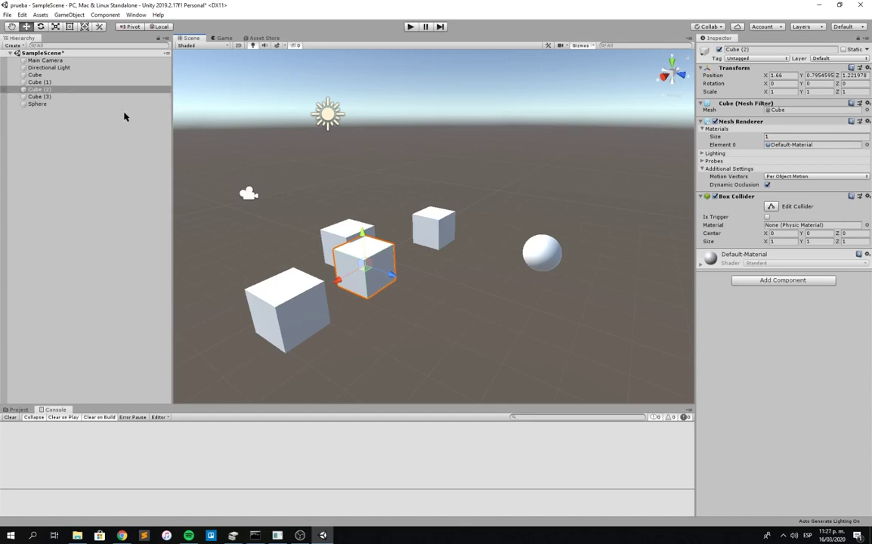
Rename Cube (1) to 'padre'.
click(54, 82)
right_click(55, 82)
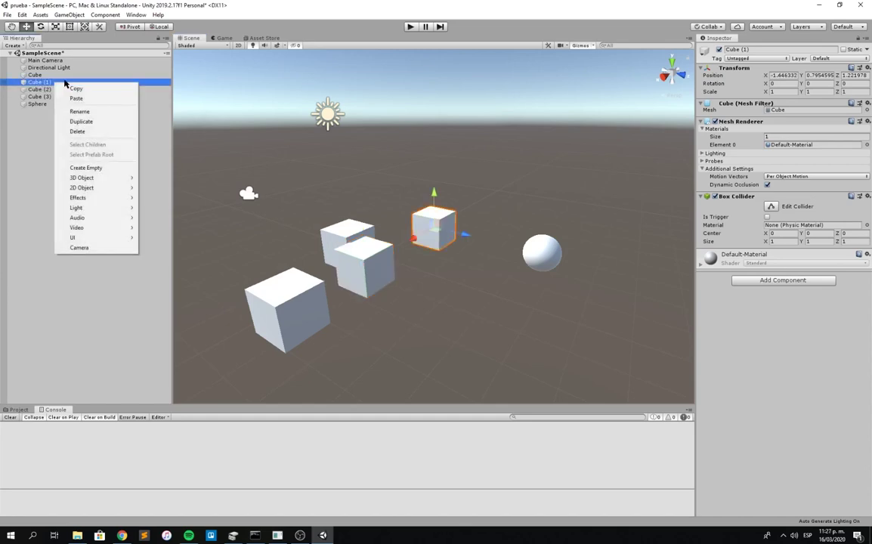
click(78, 111)
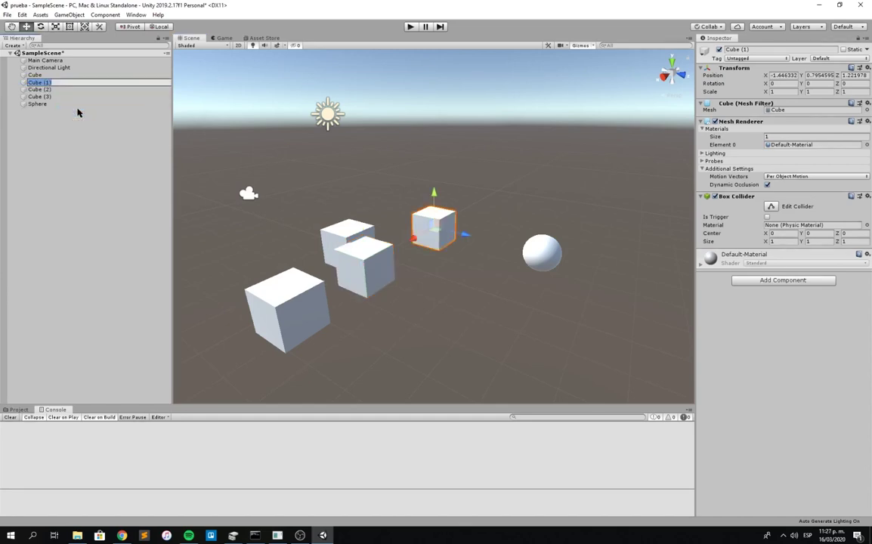
text(padre)
click(78, 113)
Rename Cube (2) to 'hijo'.
click(55, 90)
right_click(55, 90)
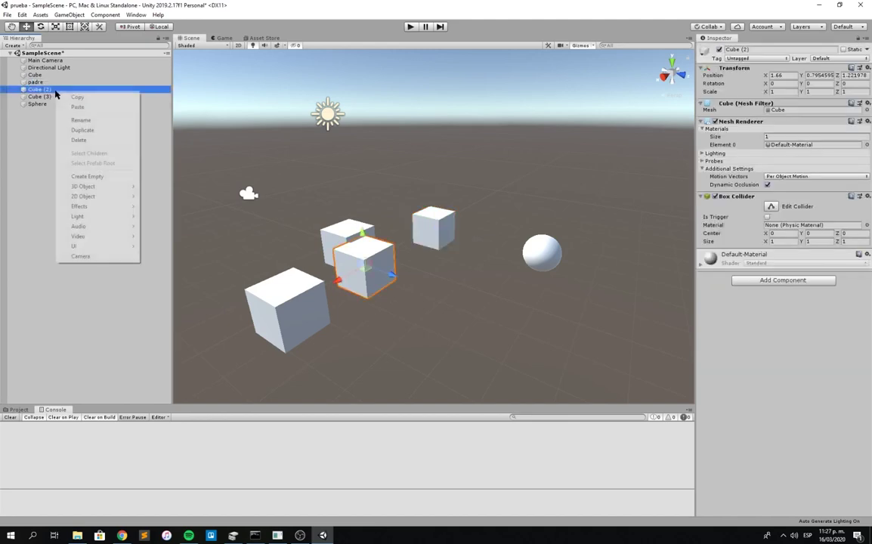
click(89, 120)
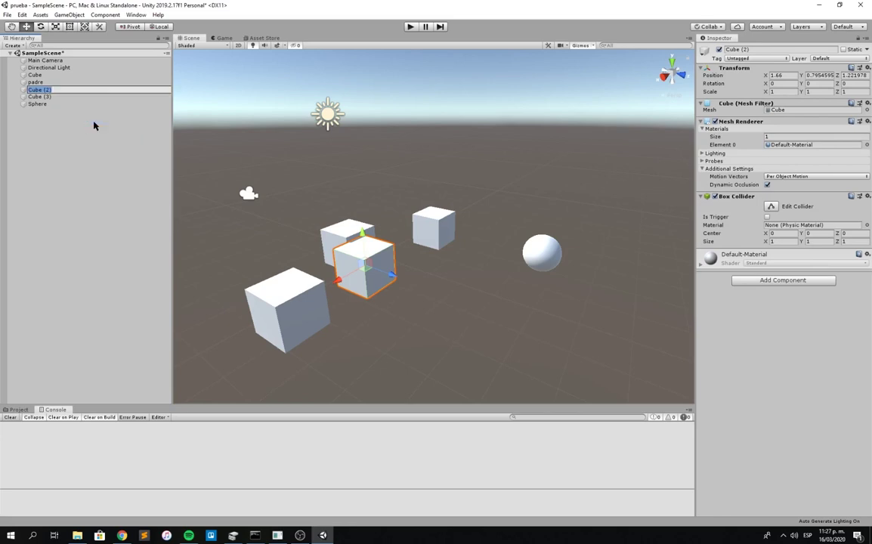
text(hijo)
key(Return)
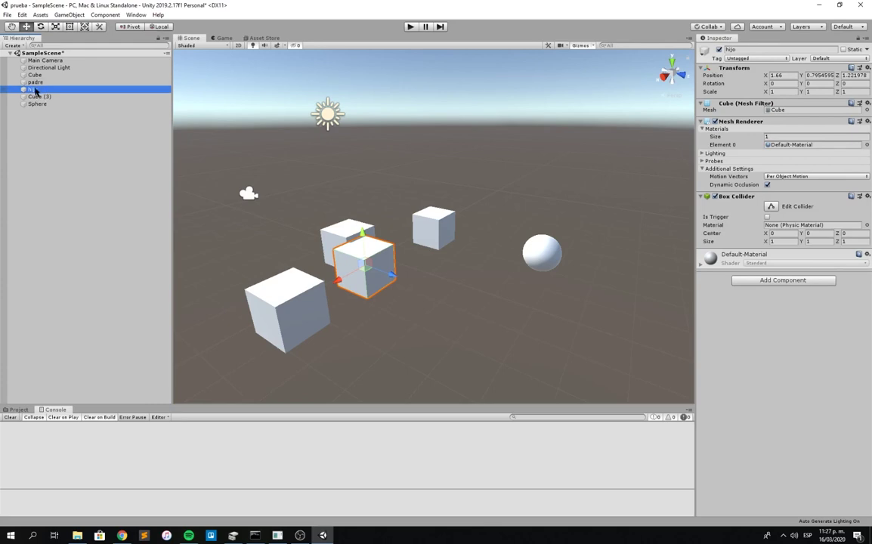
Drag hijo onto padre in the Hierarchy so it becomes padre's child.
drag(36, 92, 56, 86)
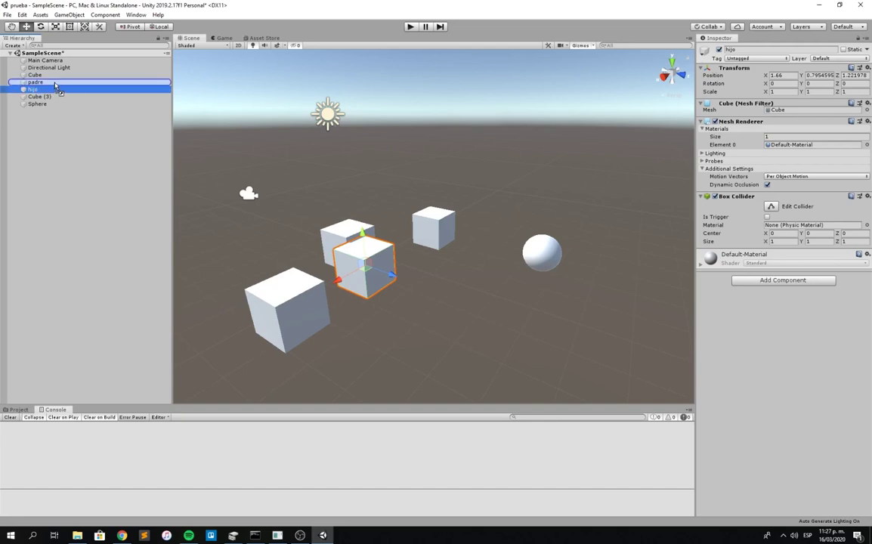
drag(56, 86, 55, 87)
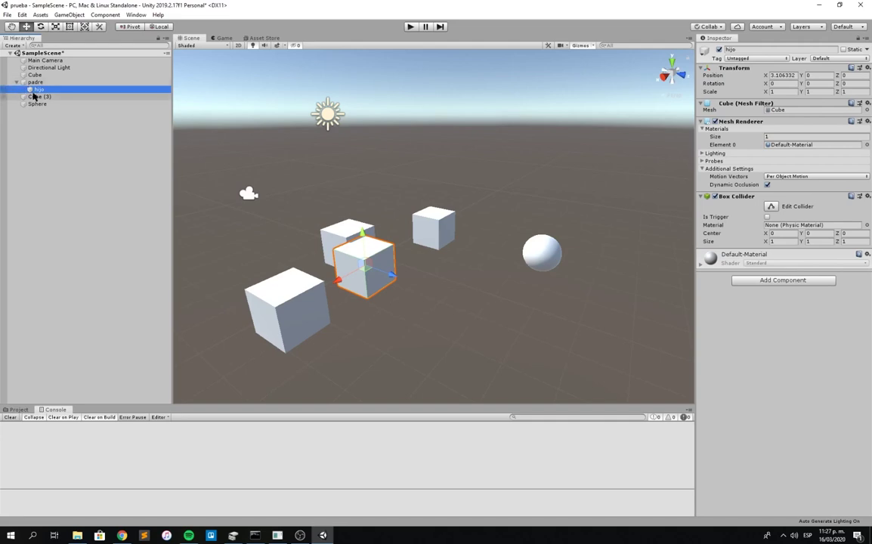
click(33, 81)
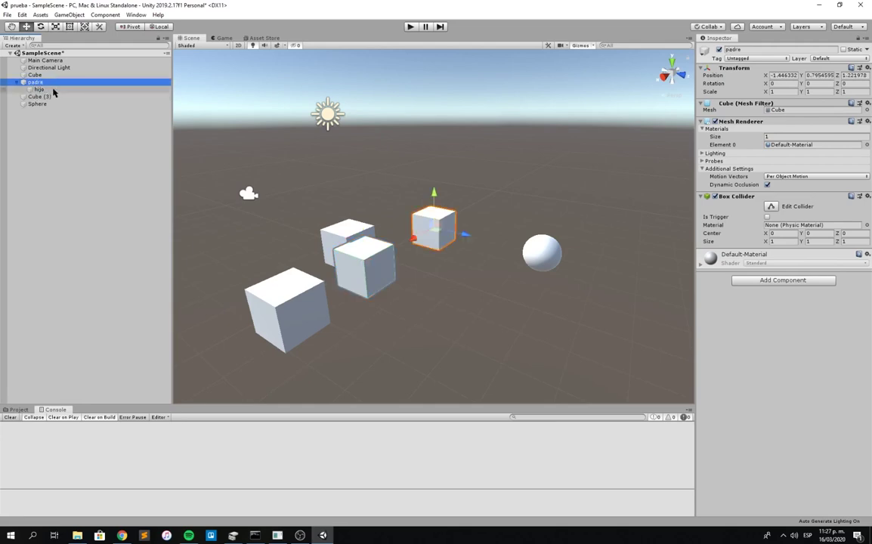
click(52, 91)
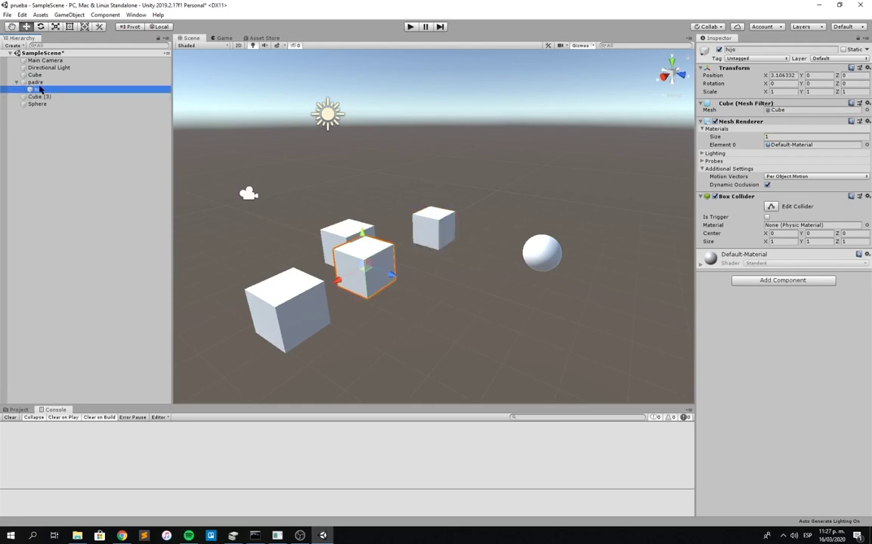
Collapse and expand padre's foldout repeatedly to confirm hijo is nested under it.
click(17, 83)
click(17, 83)
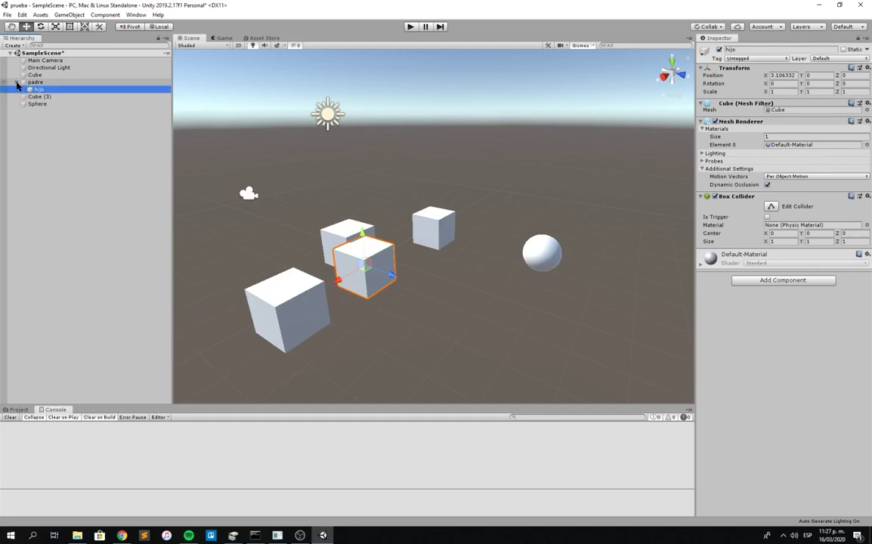
click(17, 83)
click(16, 83)
click(17, 83)
click(17, 84)
click(17, 84)
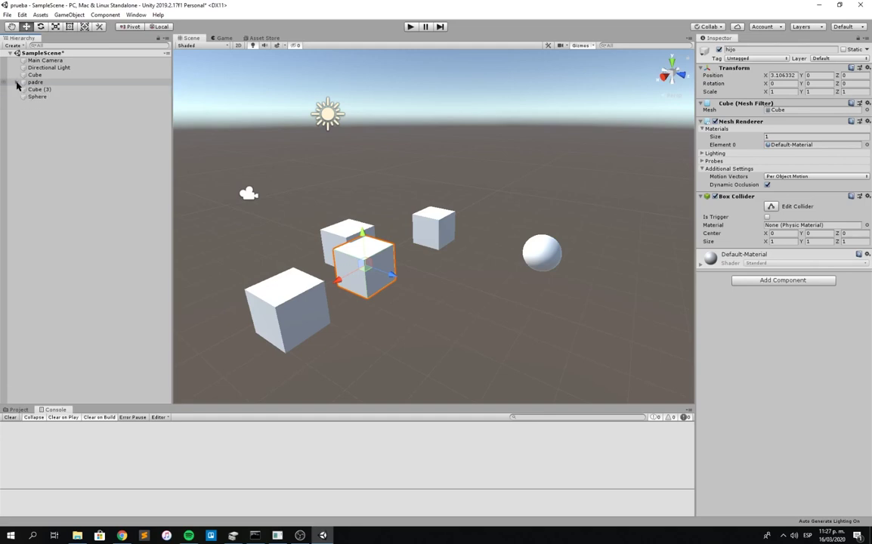
click(17, 83)
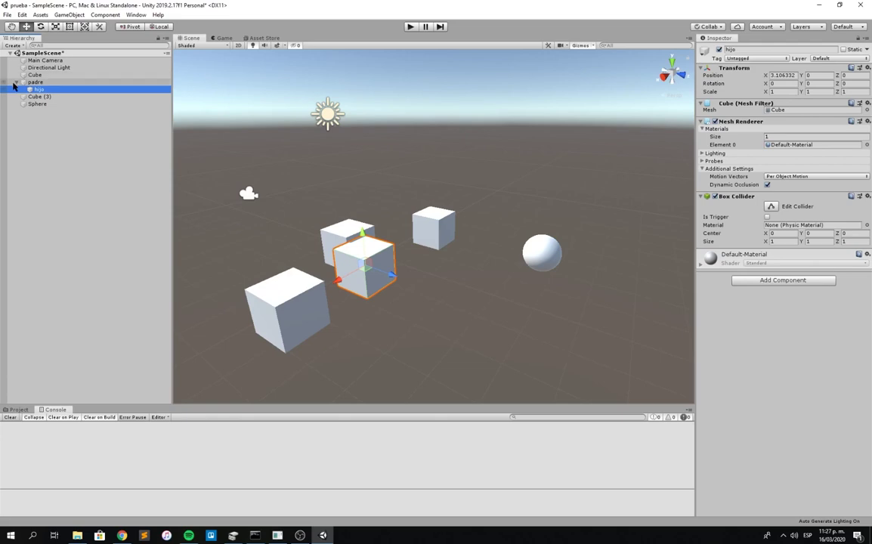
Drag padre along X to -4.73, with hijo following along.
click(52, 82)
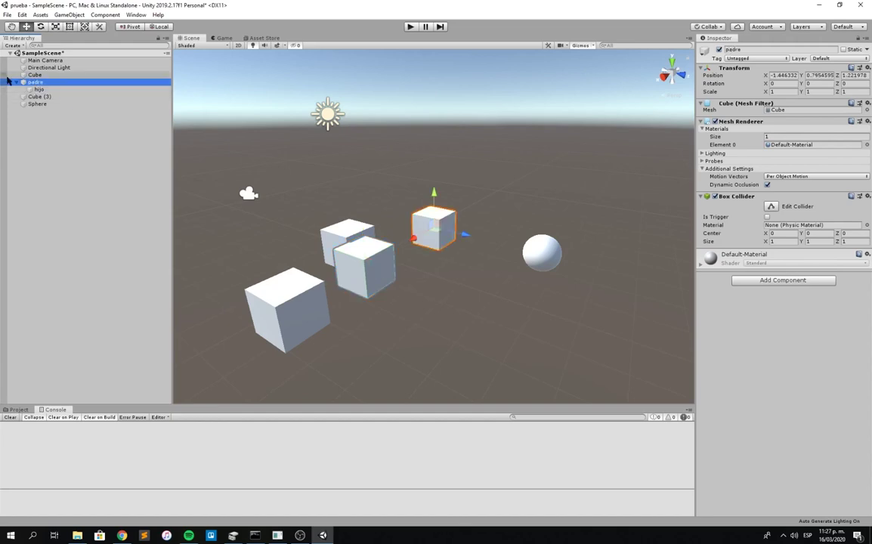
click(39, 90)
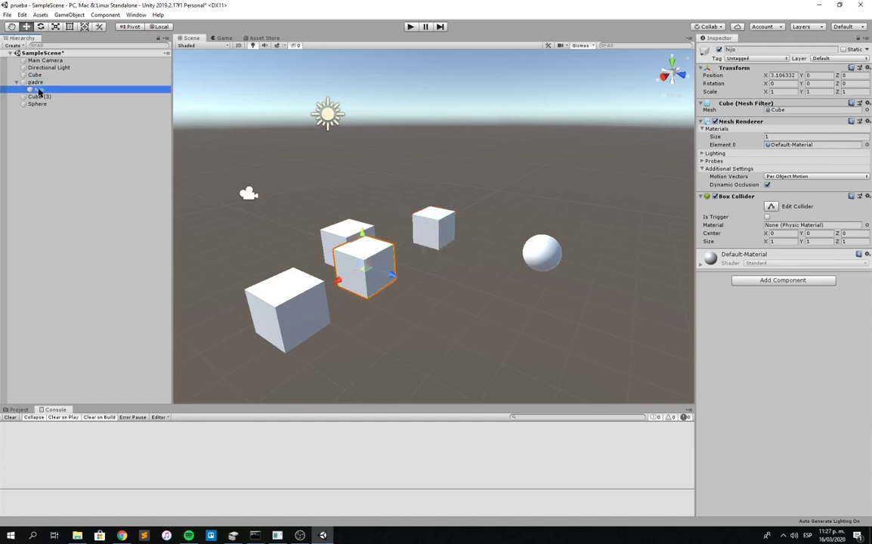
click(36, 81)
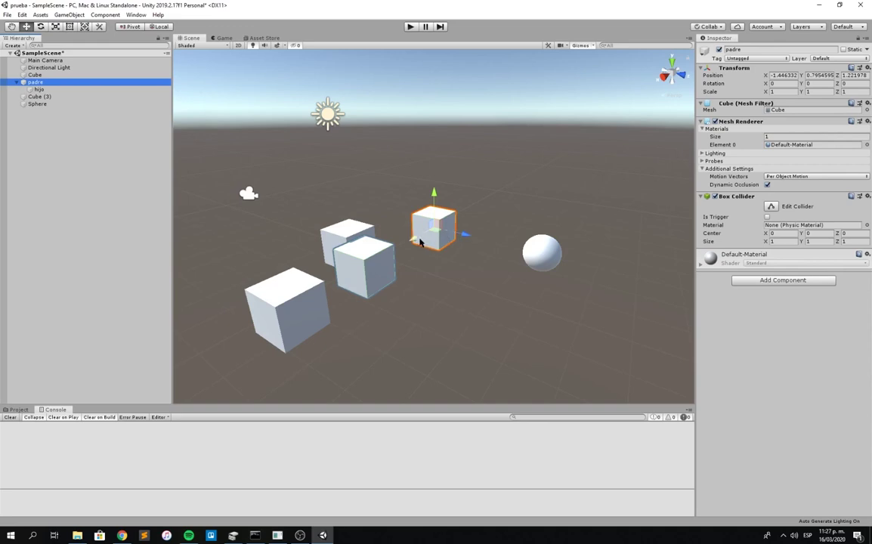
mouse_move(415, 238)
mouse_down()
mouse_move(443, 225)
mouse_move(444, 262)
mouse_move(500, 241)
mouse_move(474, 244)
mouse_up()
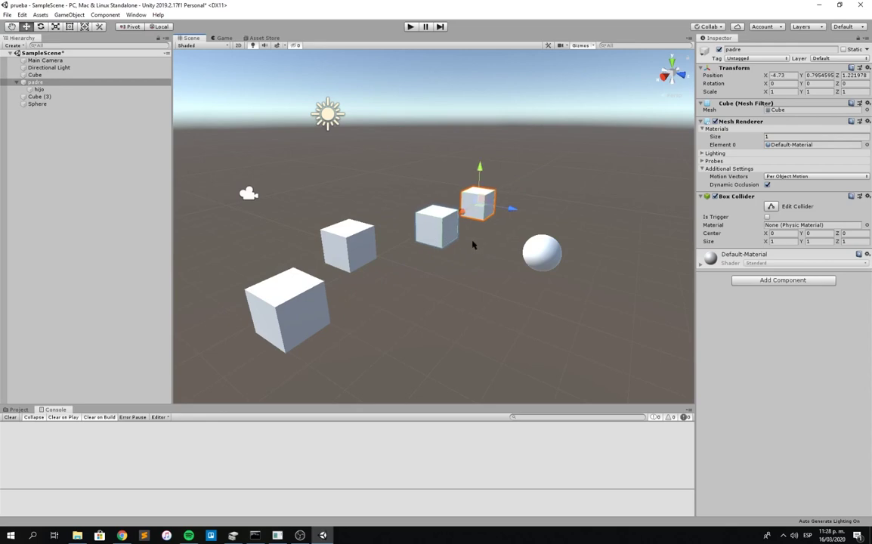
Rotate padre around Y with the Rotate tool so hijo swings around it.
click(41, 26)
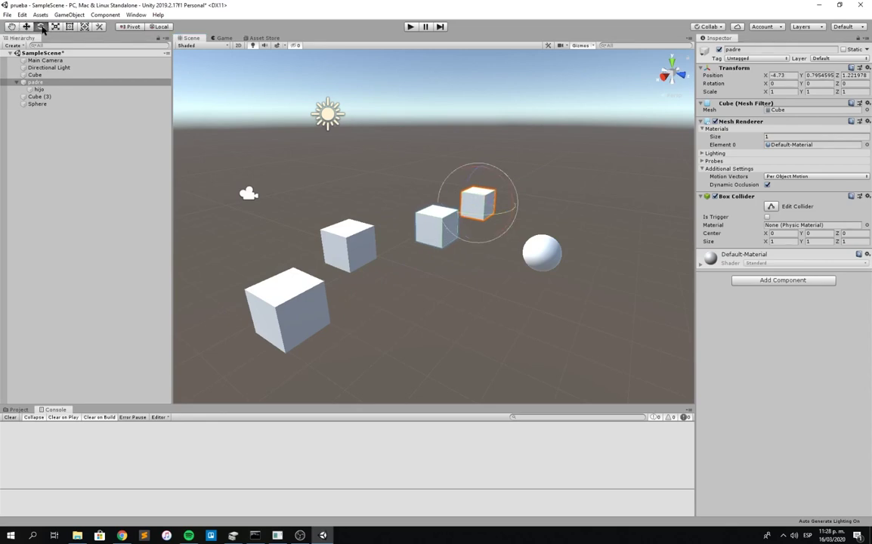
mouse_move(440, 198)
mouse_down()
mouse_move(616, 217)
mouse_move(477, 252)
mouse_move(487, 256)
mouse_up()
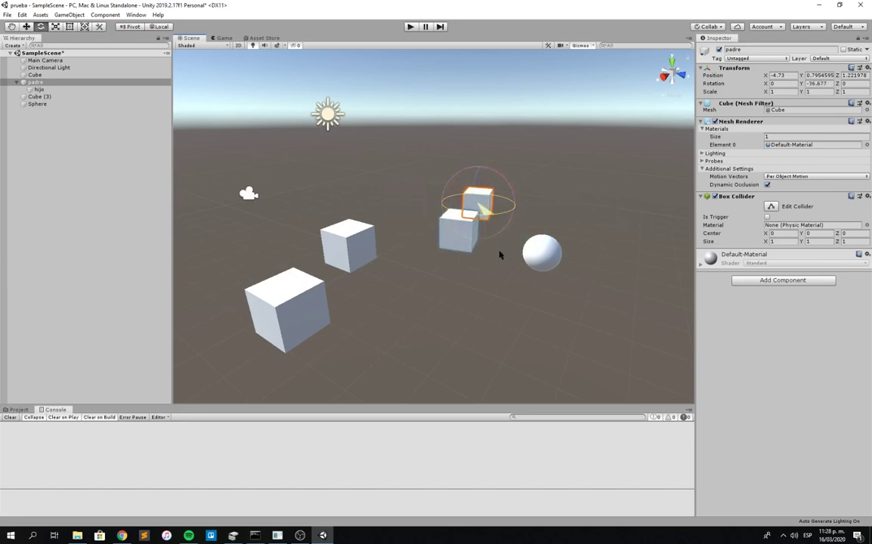
click(35, 81)
Move hijo alone to local X 2.56 and rotate it to 22.035 degrees around Y.
click(40, 89)
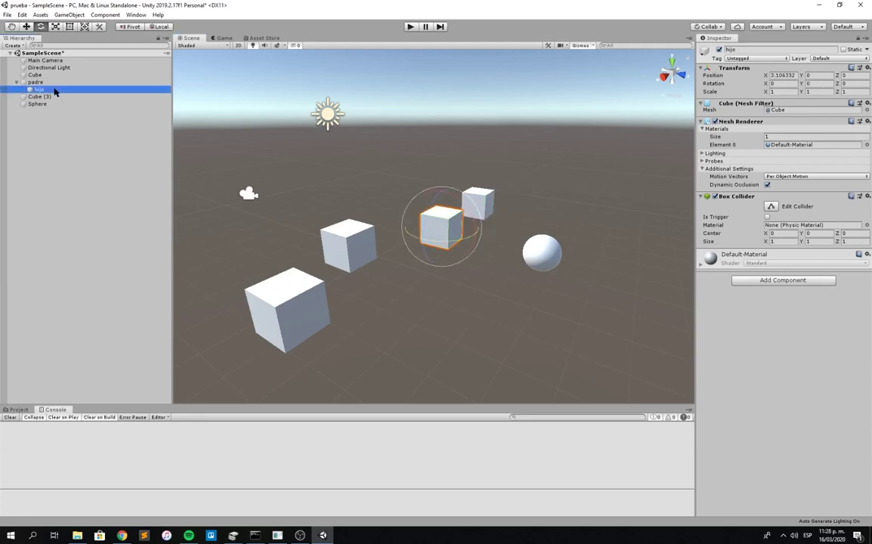
key(w)
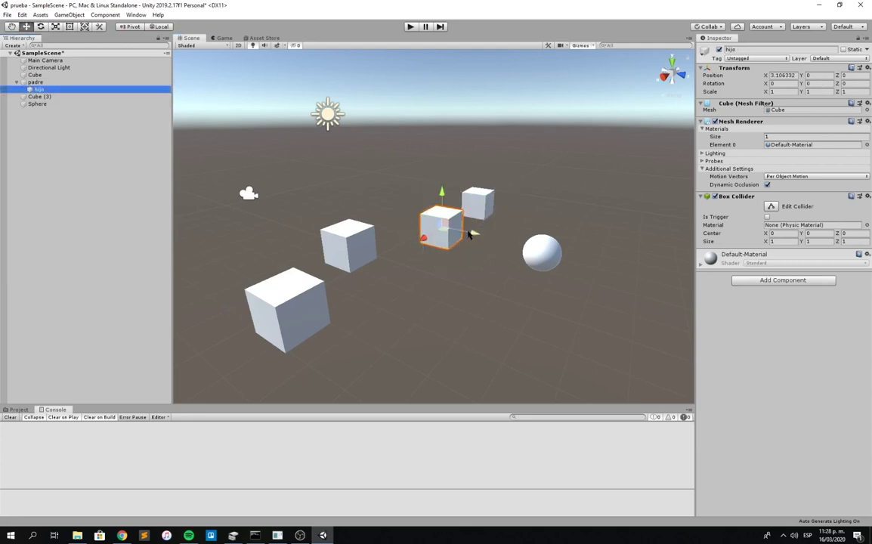
mouse_move(428, 237)
mouse_down()
mouse_move(326, 274)
mouse_move(447, 250)
mouse_move(446, 241)
mouse_move(584, 262)
mouse_up()
key(e)
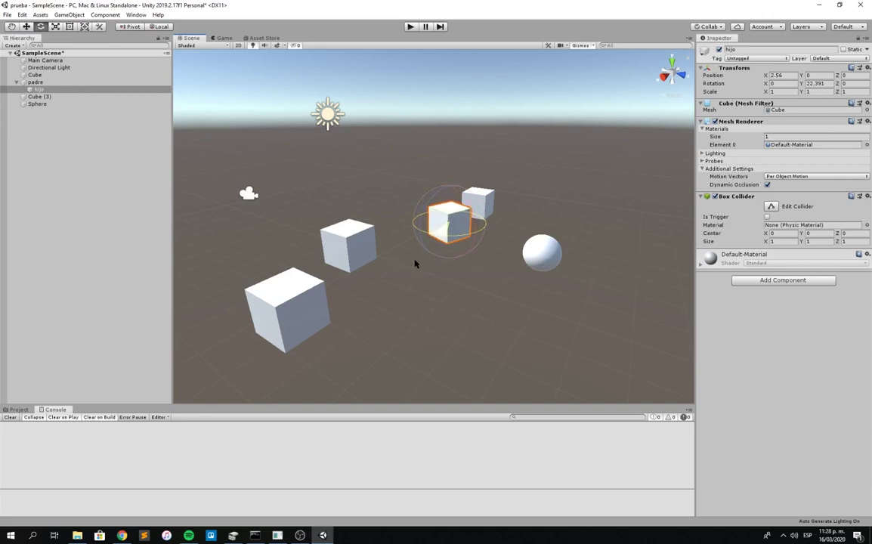
drag(585, 263, 412, 264)
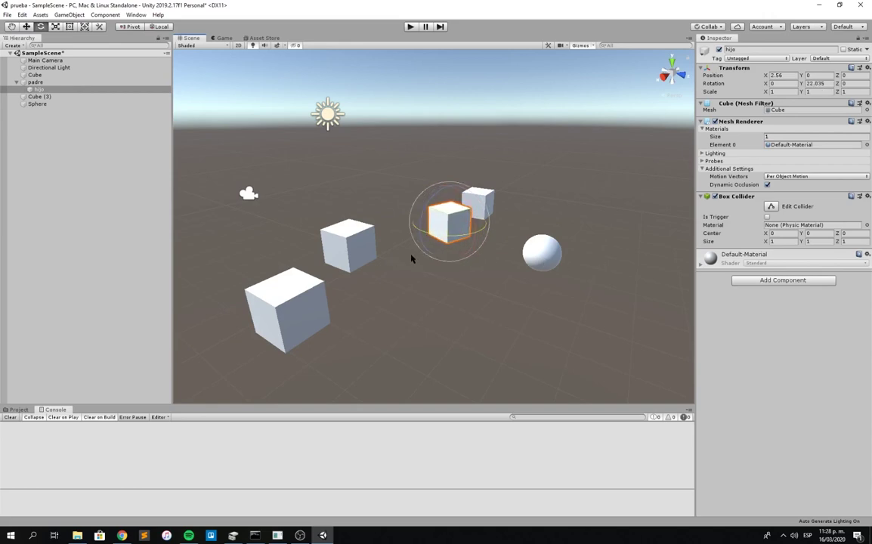